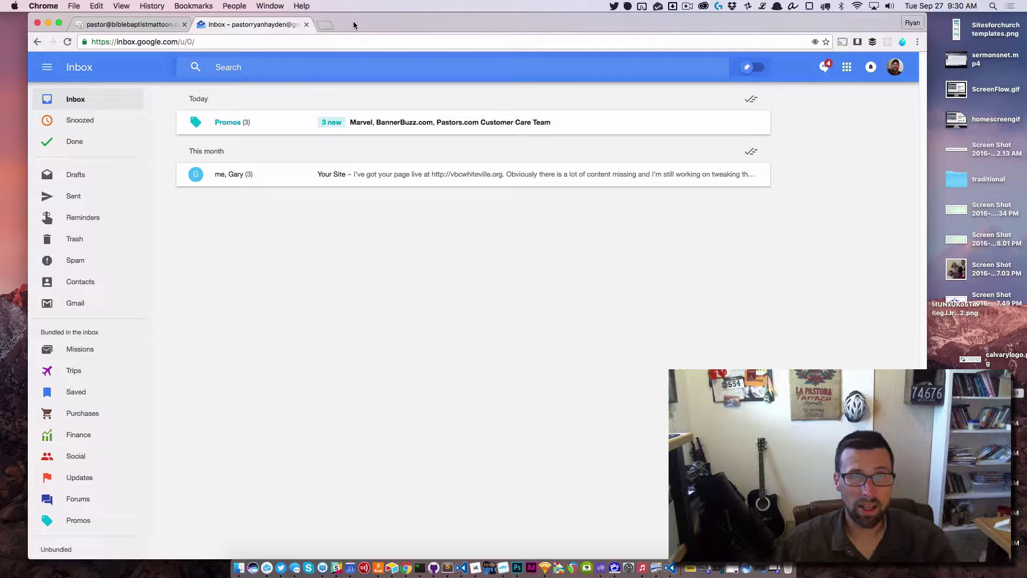
Open classic Gmail, then its full Settings page on the Accounts and Import tab.
left_click(75, 303)
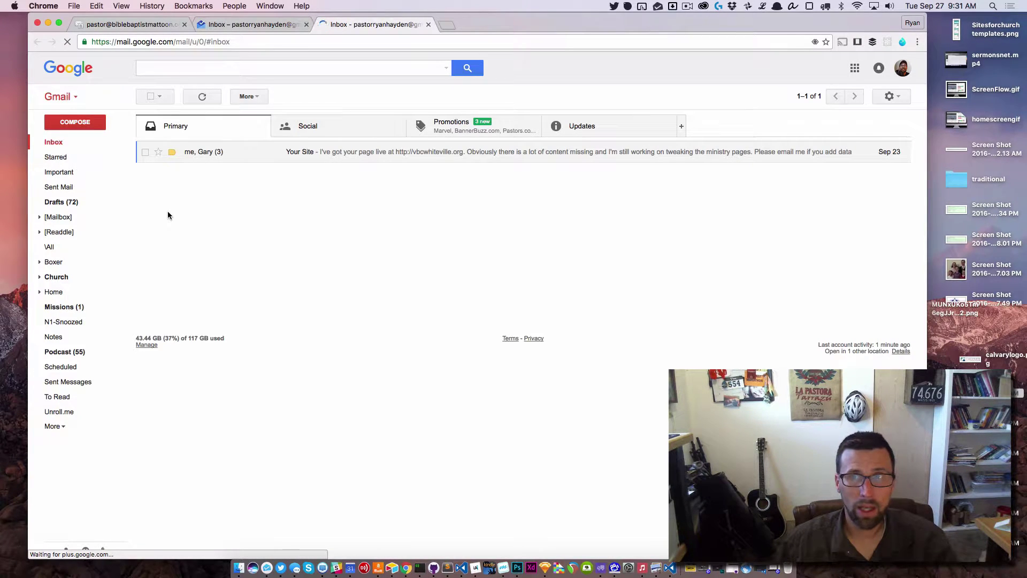
left_click(891, 97)
left_click(891, 97)
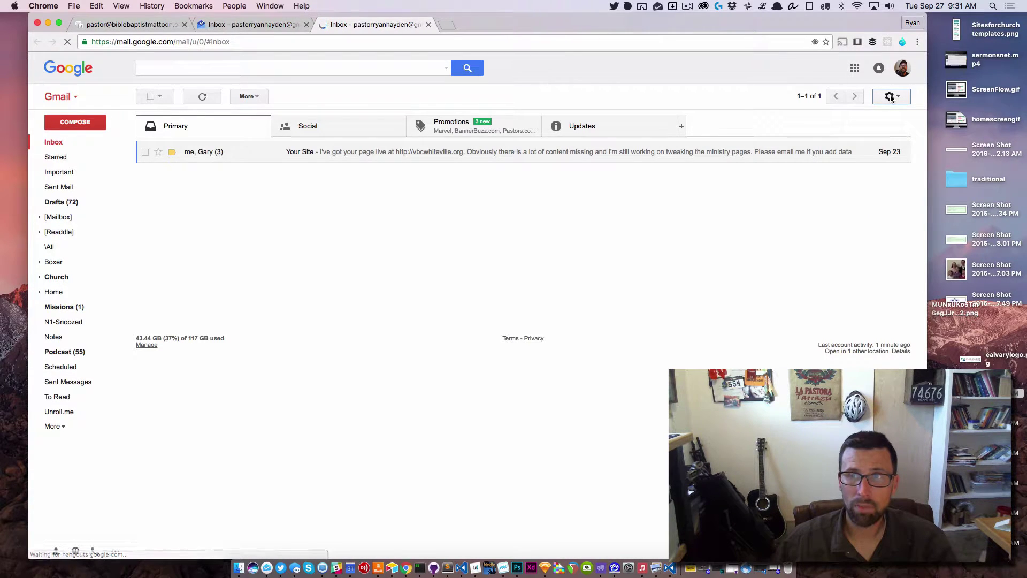
left_click(891, 97)
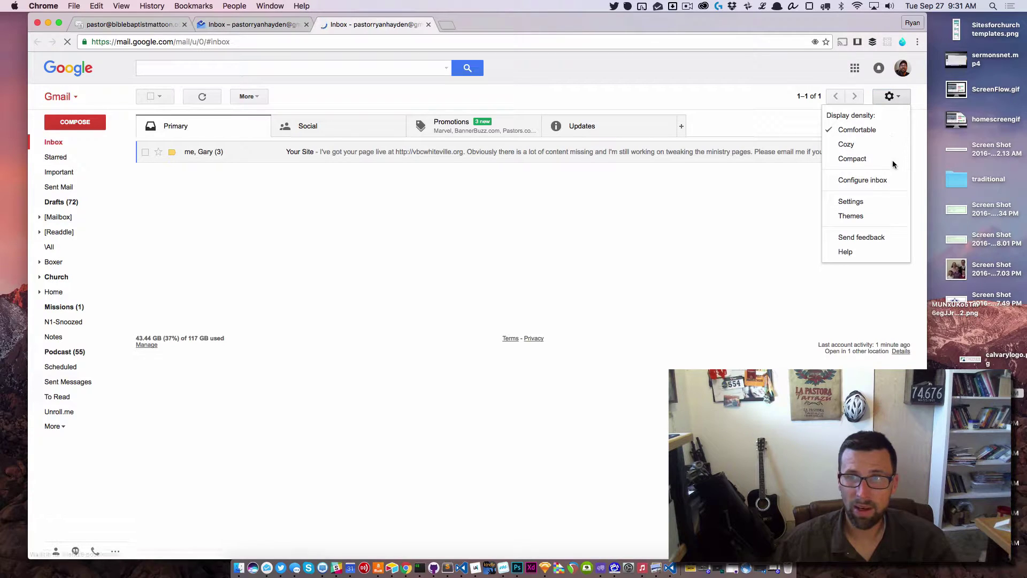
left_click(854, 204)
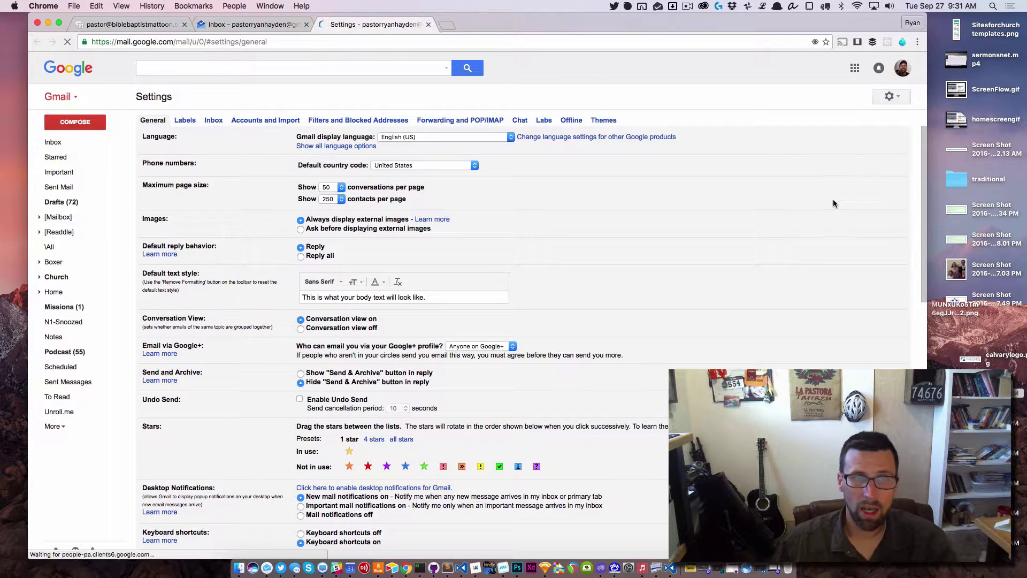
left_click(285, 121)
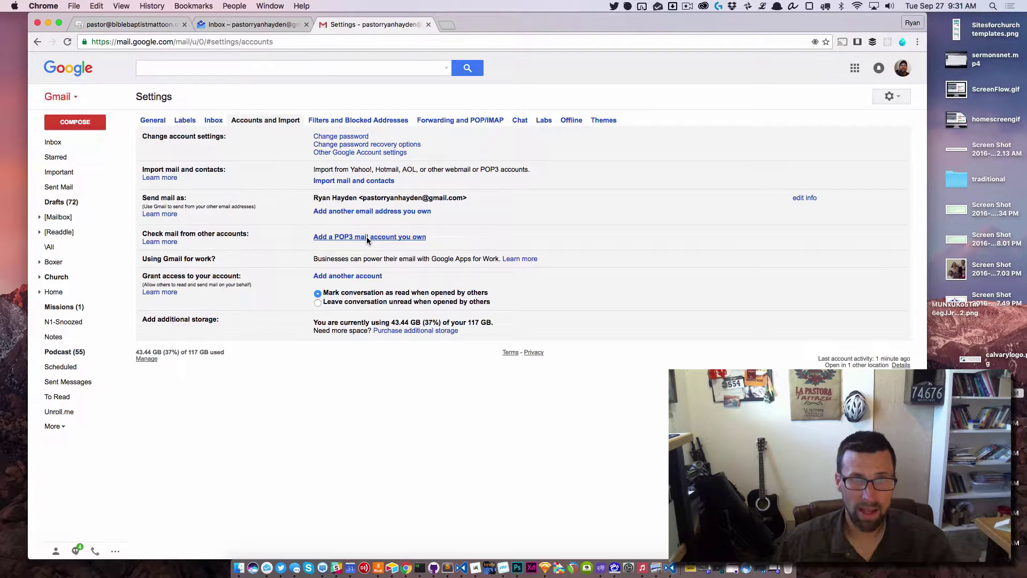
Start adding a mail account to check, entering the church e-mail address.
left_click(367, 237)
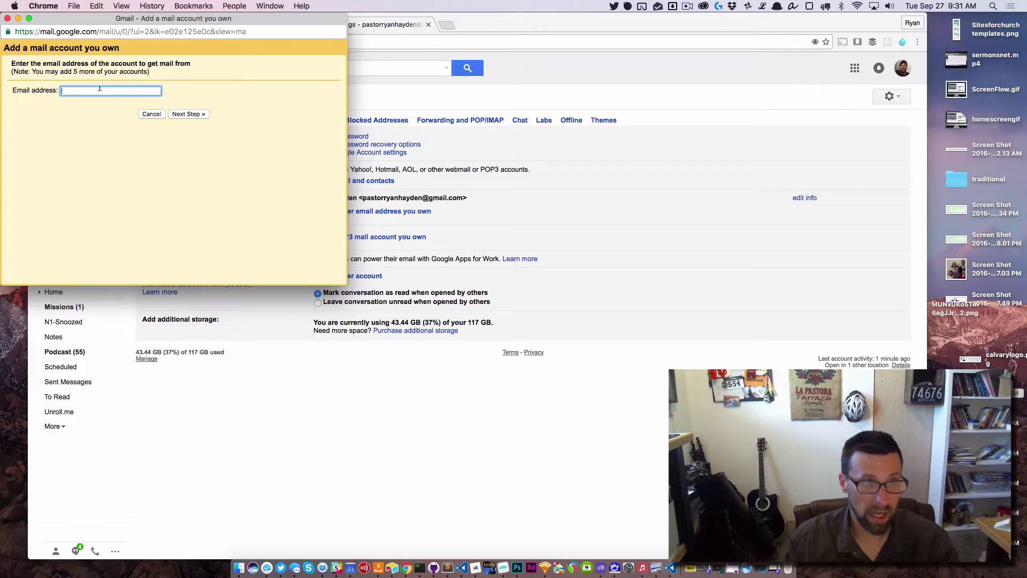
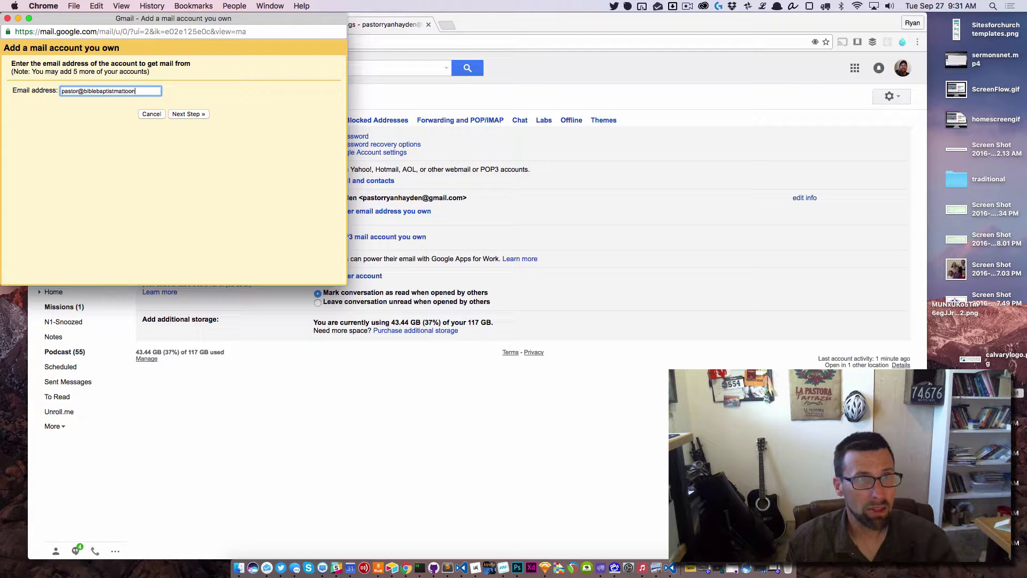
key("Return")
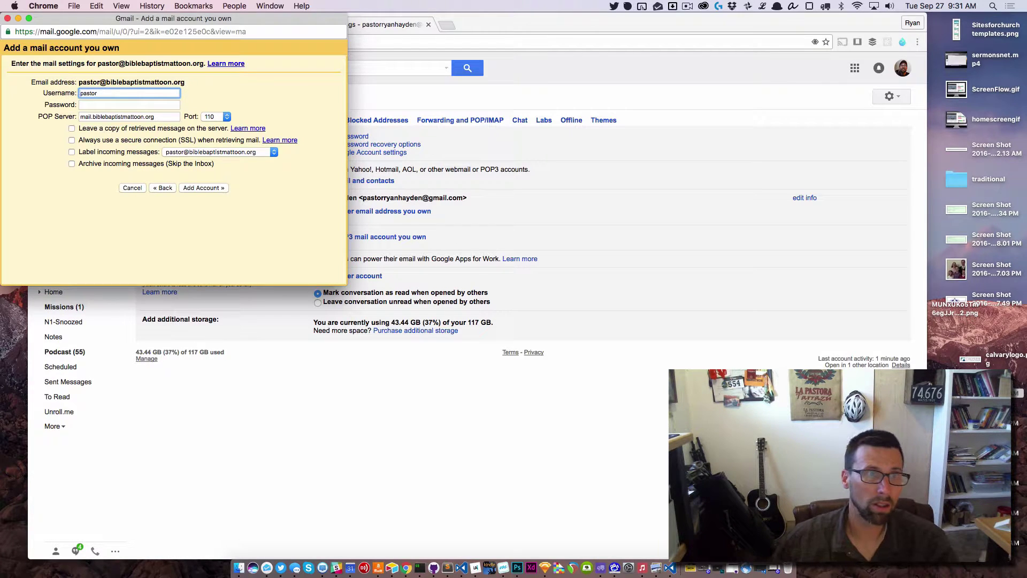
Complete the POP username and password, keep copies on the server, and label incoming messages.
left_click(116, 93)
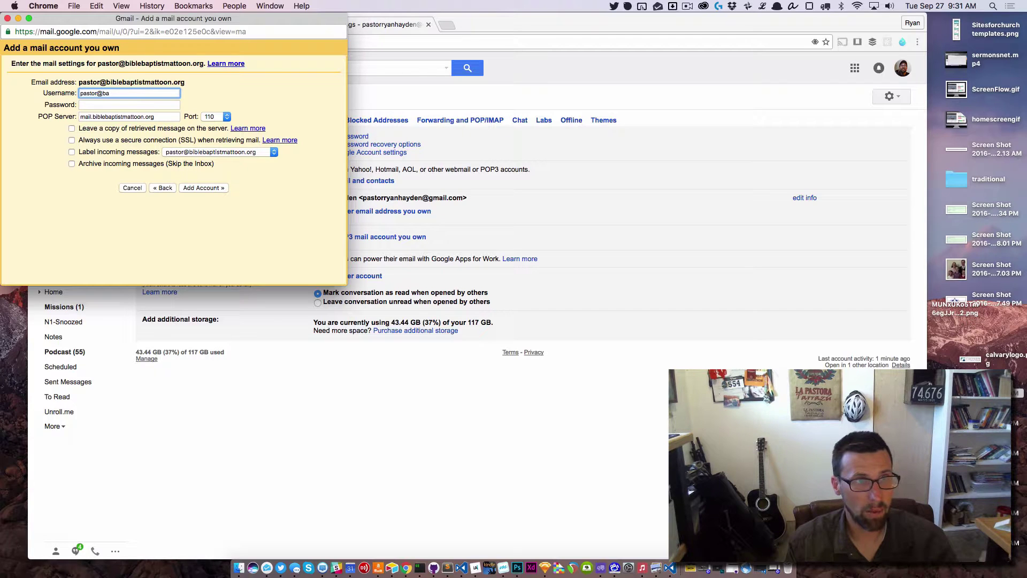
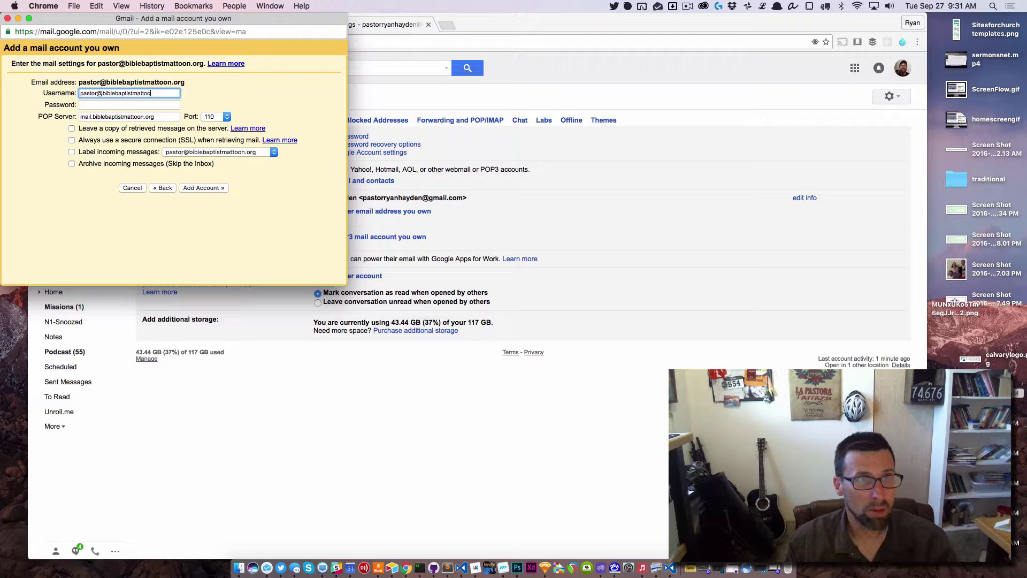
key("Tab")
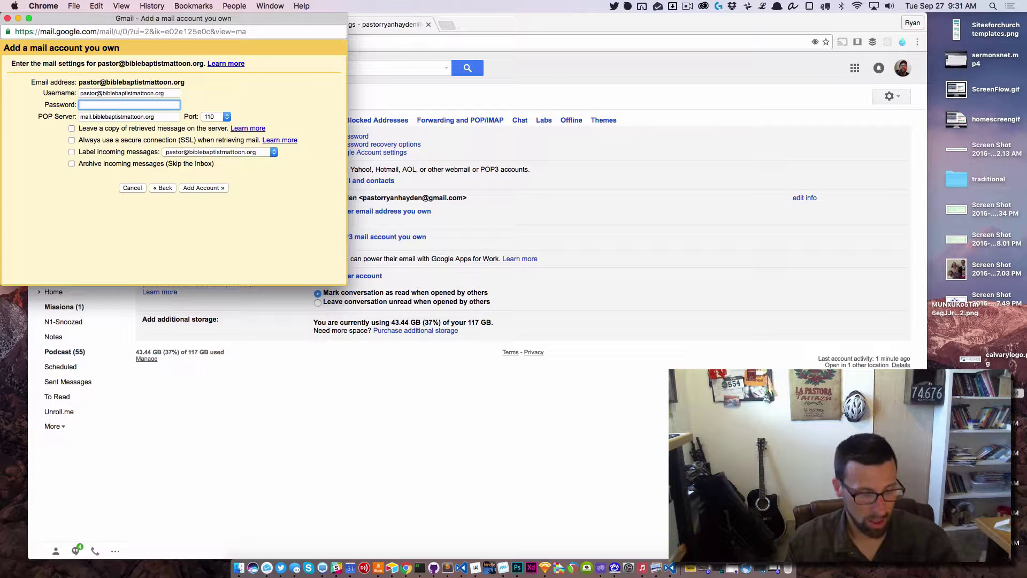
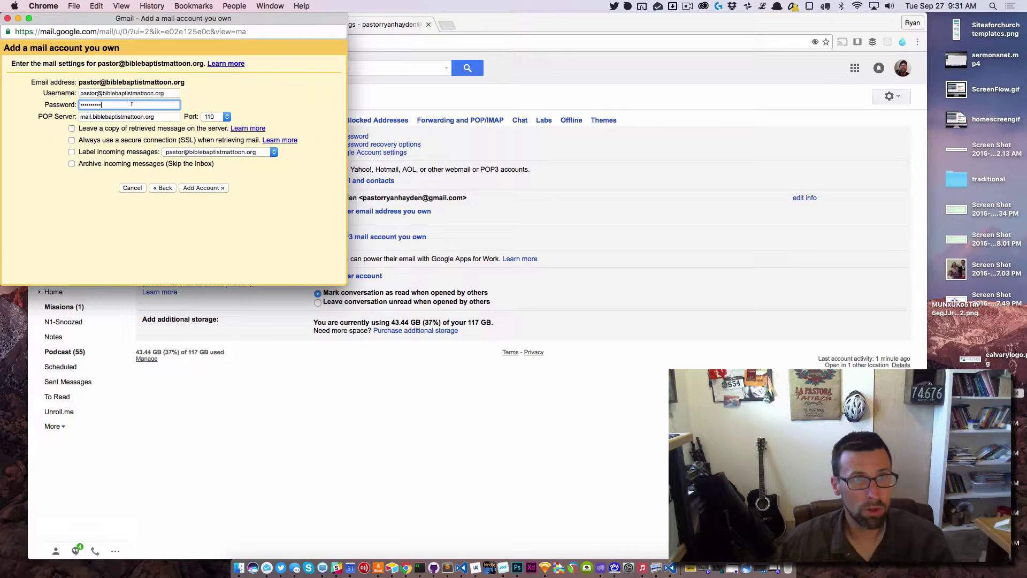
left_click(128, 130)
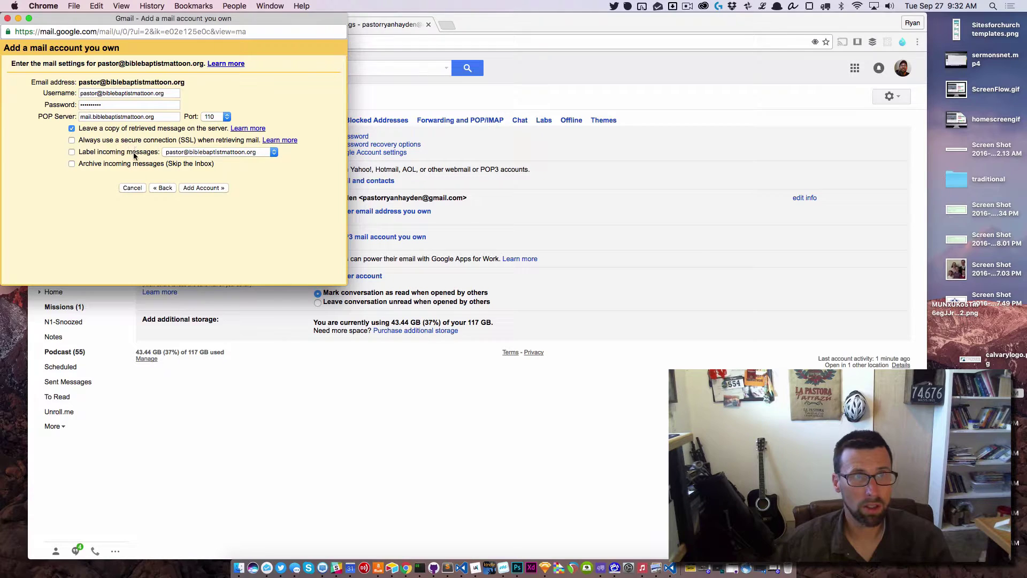
left_click(131, 154)
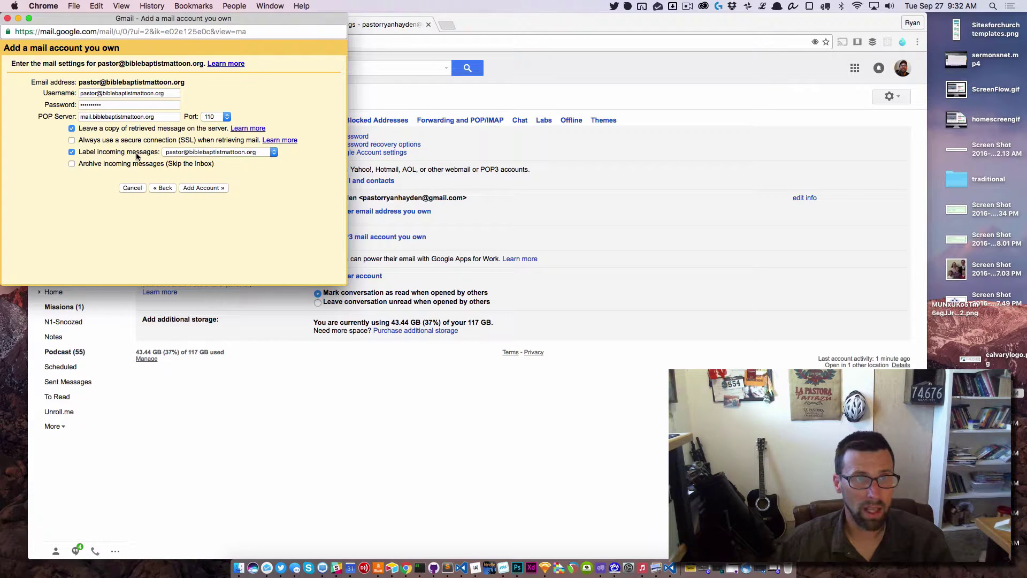
left_click(226, 153)
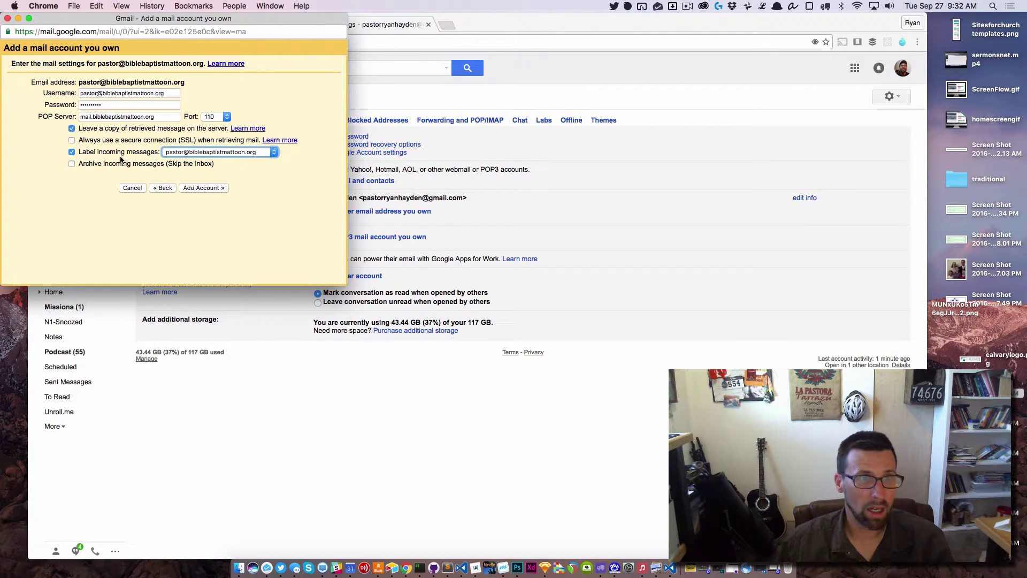
Add the church POP3 account and choose to also send mail as this address.
left_click(206, 189)
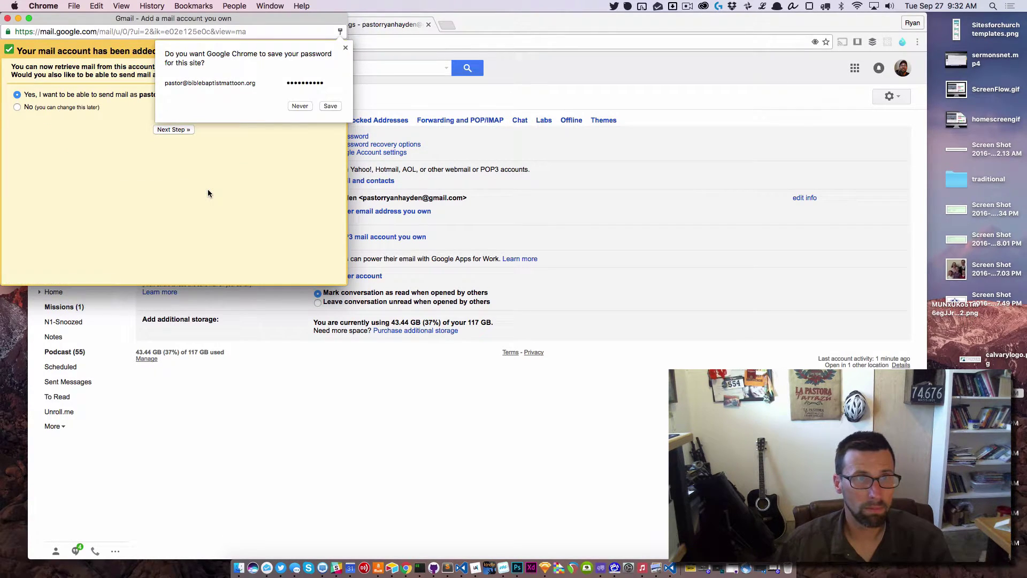
left_click(328, 107)
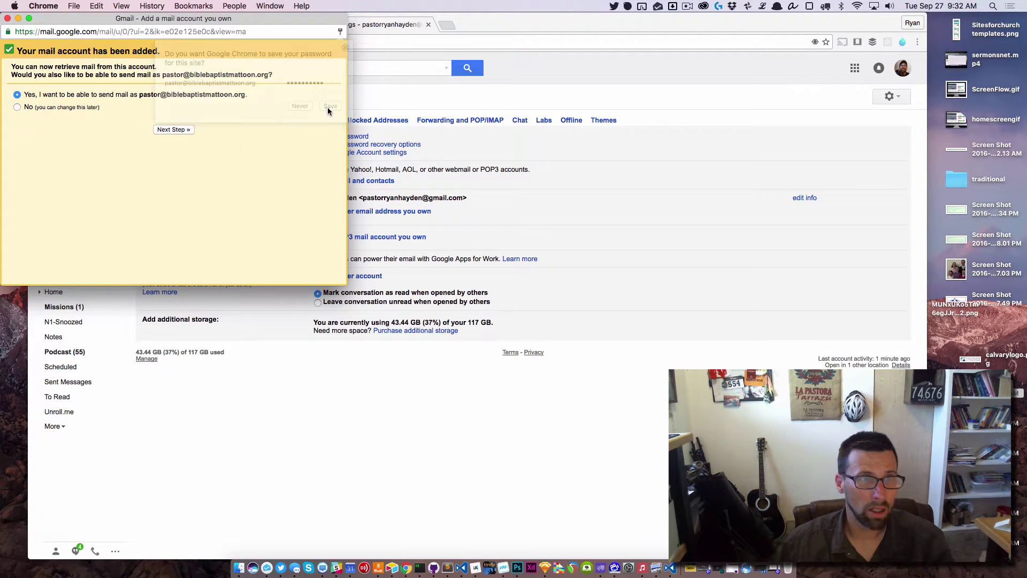
left_click(163, 131)
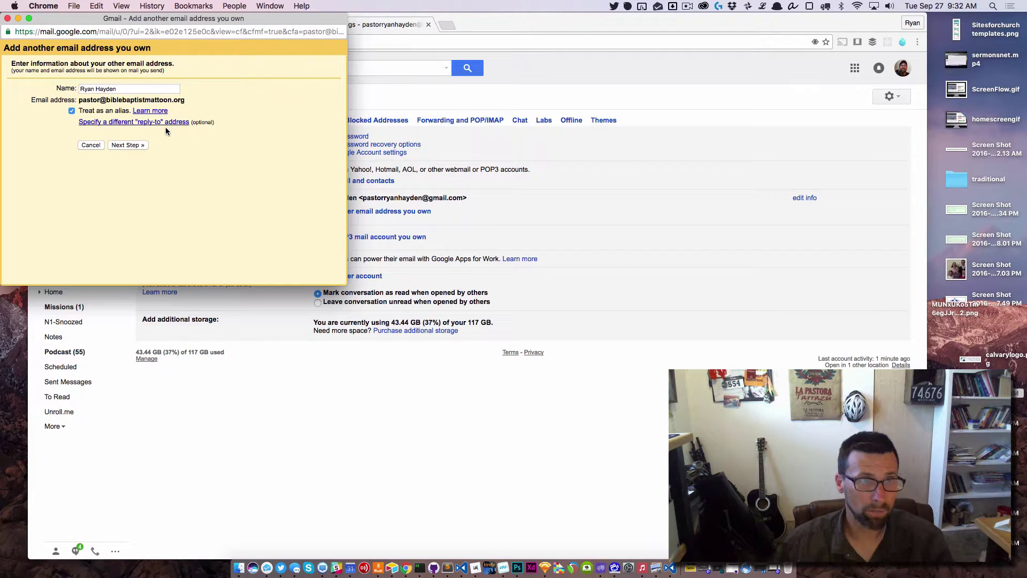
left_click(134, 146)
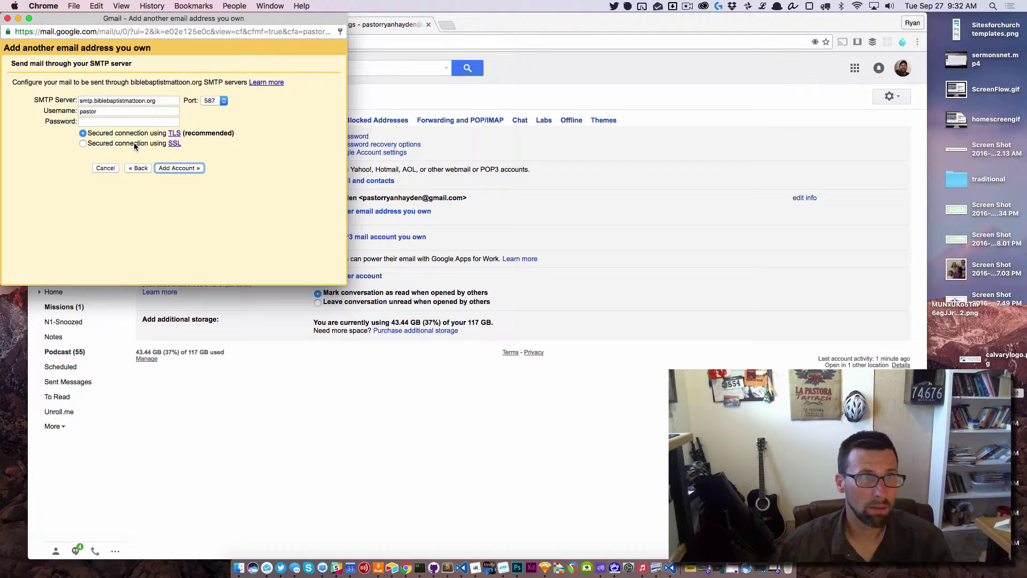
Set SMTP server mail.biblebaptistmattoon.org with the account's username and password, then submit for verification.
triple_click(89, 100)
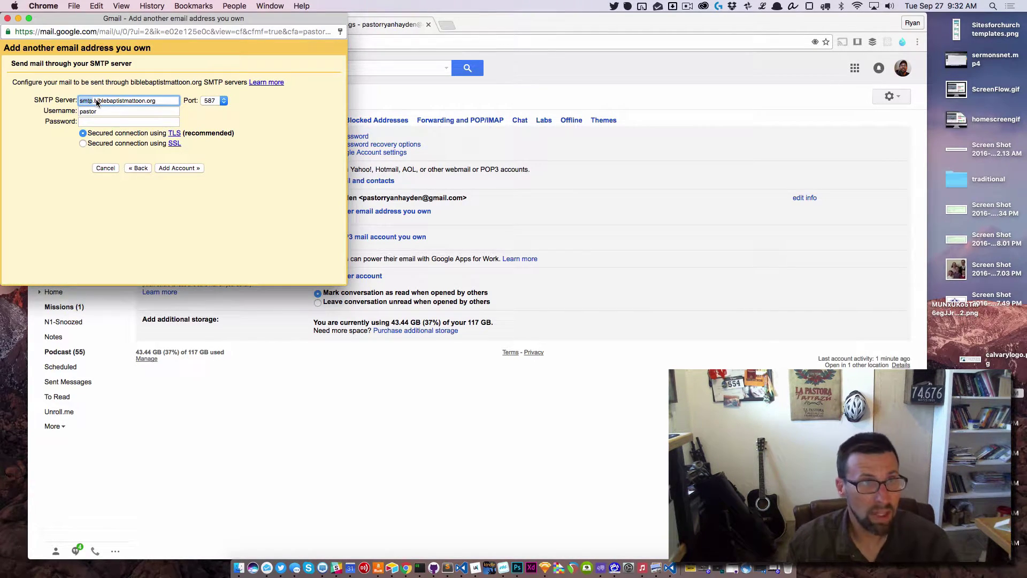
type("mail.")
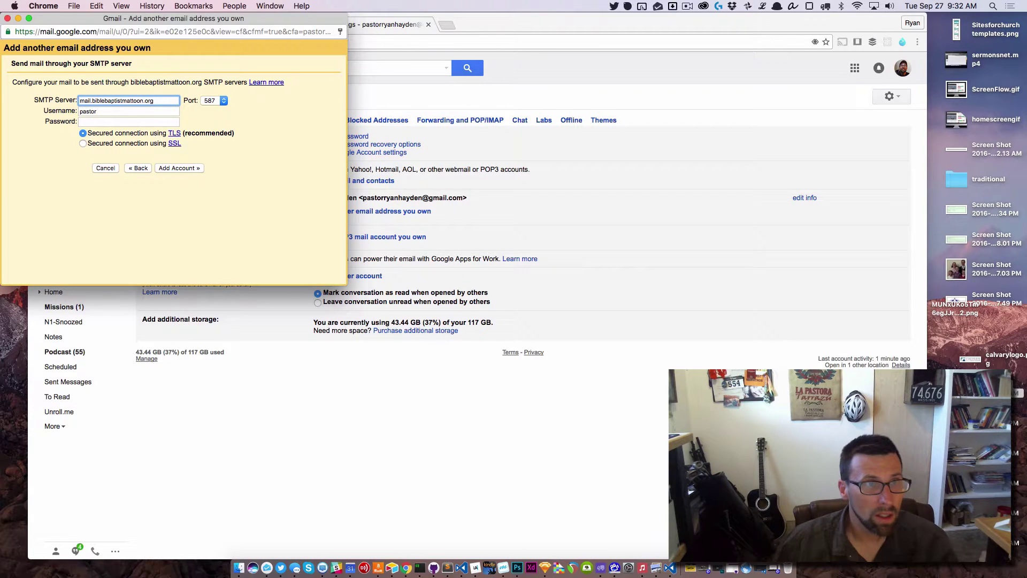
left_click(130, 114)
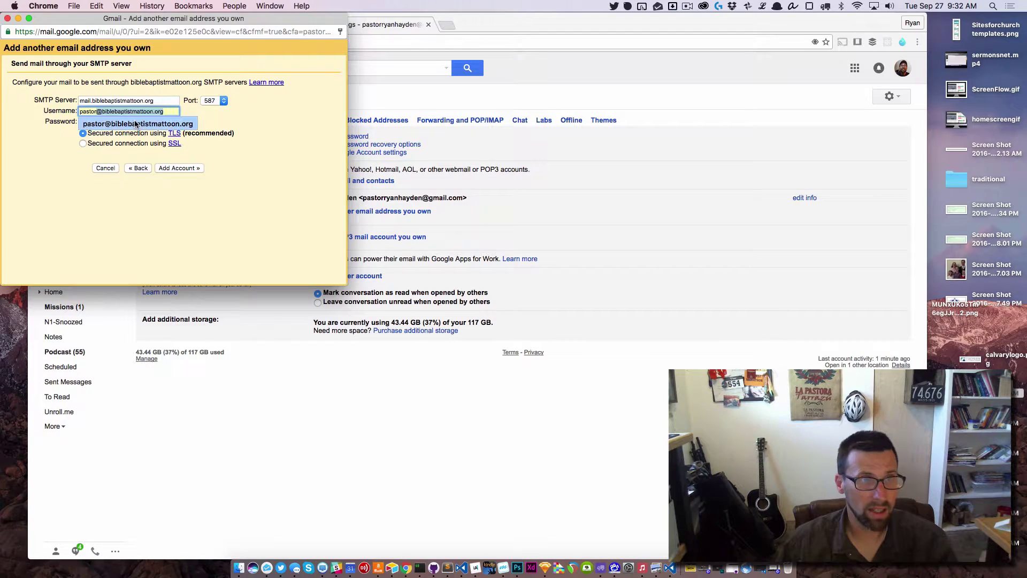
left_click(135, 122)
left_click(133, 121)
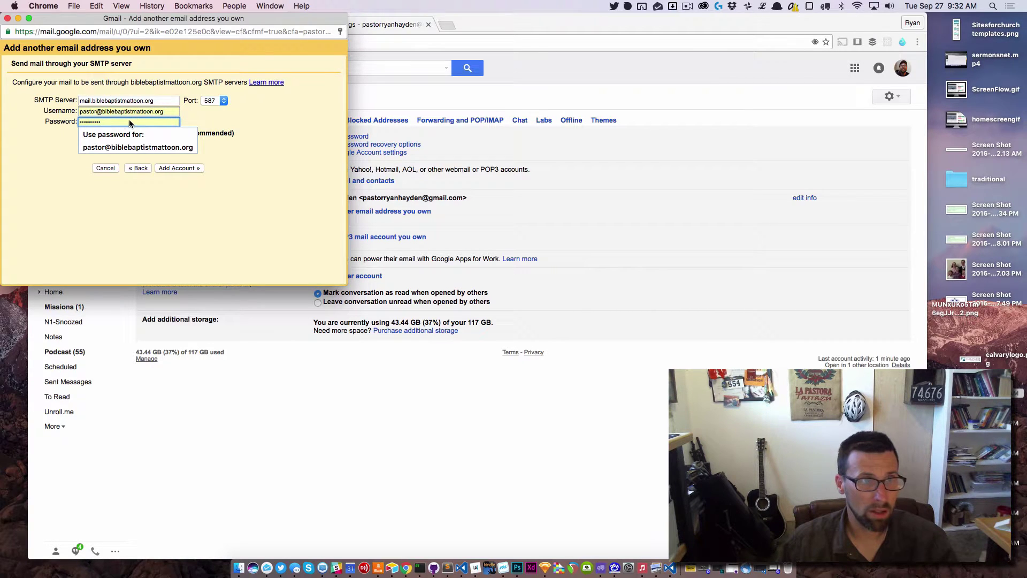
type("••••••••")
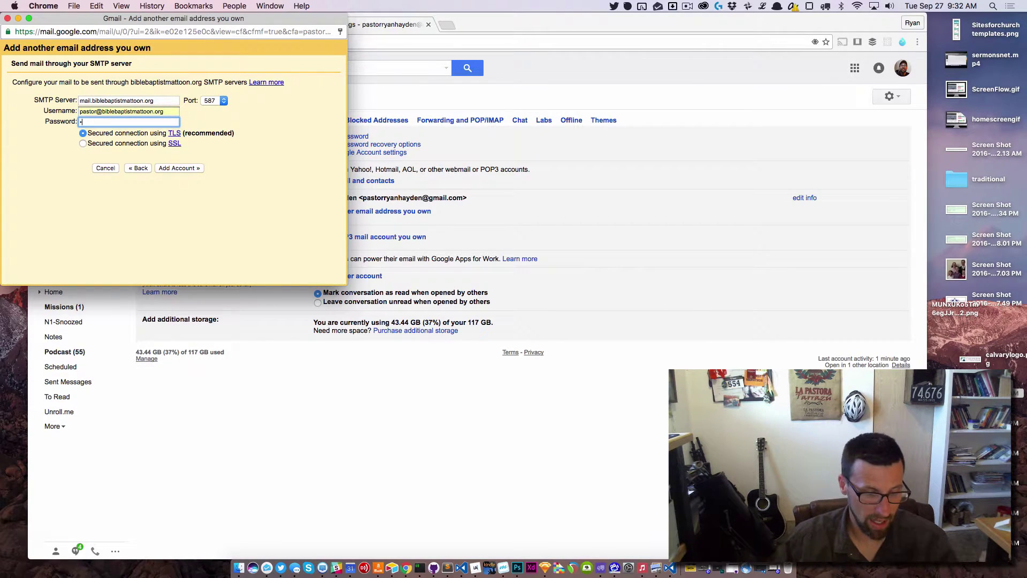
type("••")
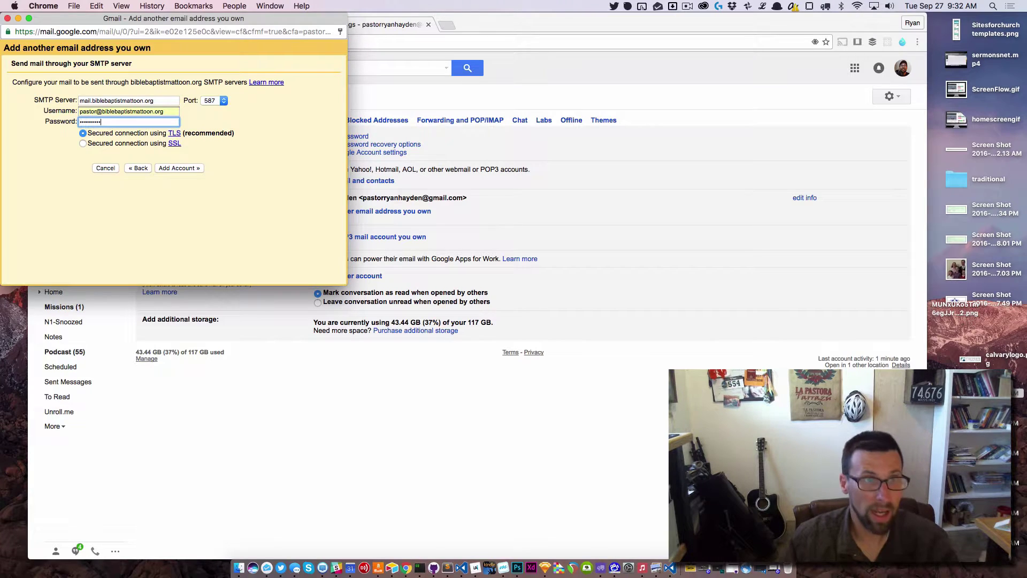
left_click(177, 167)
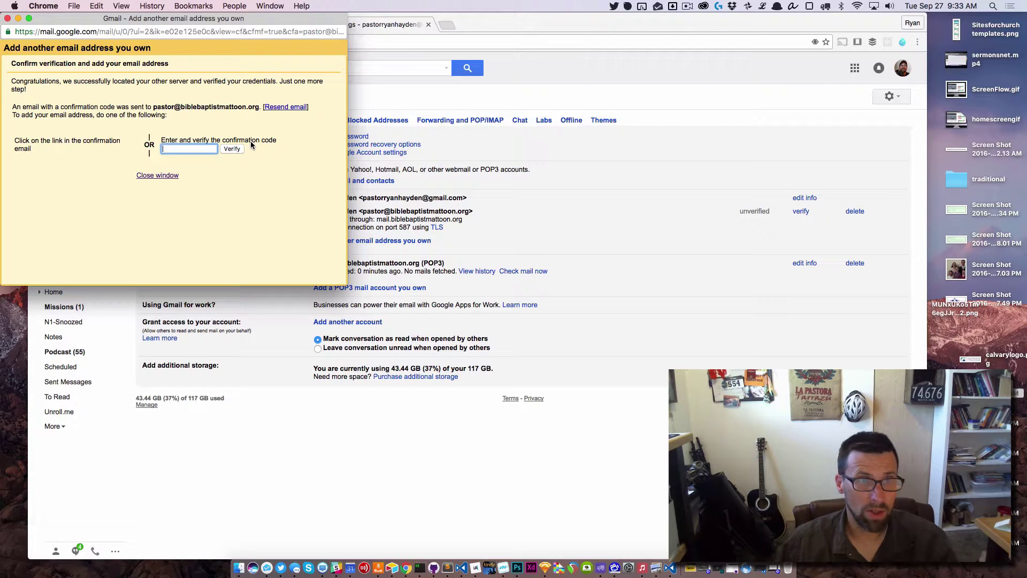
Open the Gmail Team confirmation email under Inbox > Updates and confirm its send-as link.
left_click(391, 102)
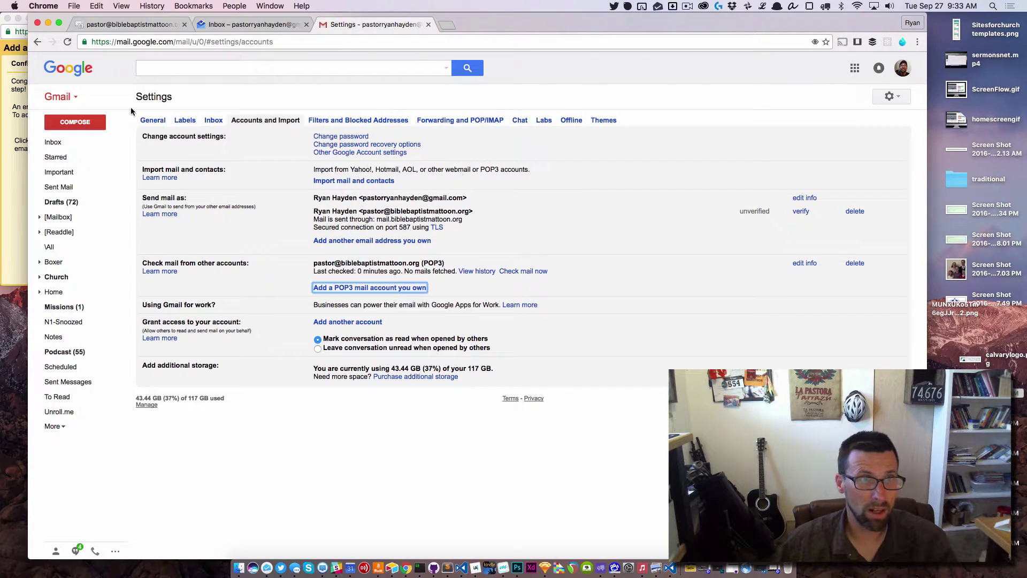
left_click(63, 143)
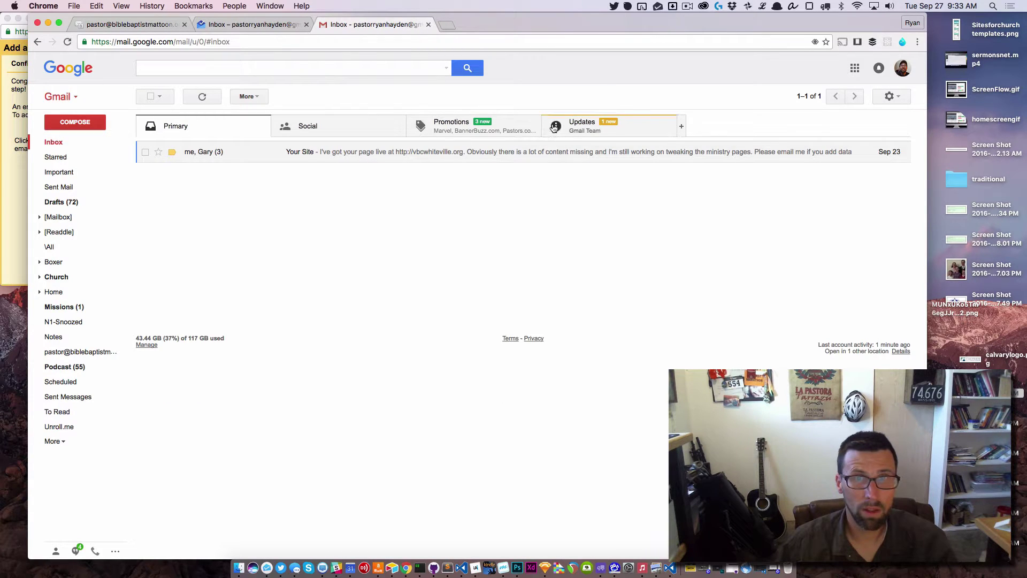
left_click(572, 131)
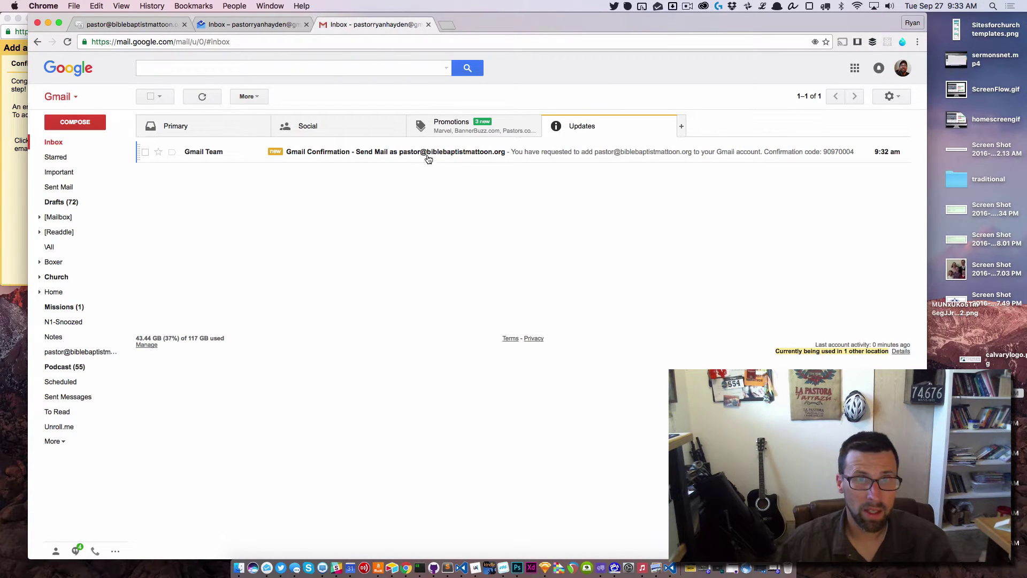
left_click(478, 153)
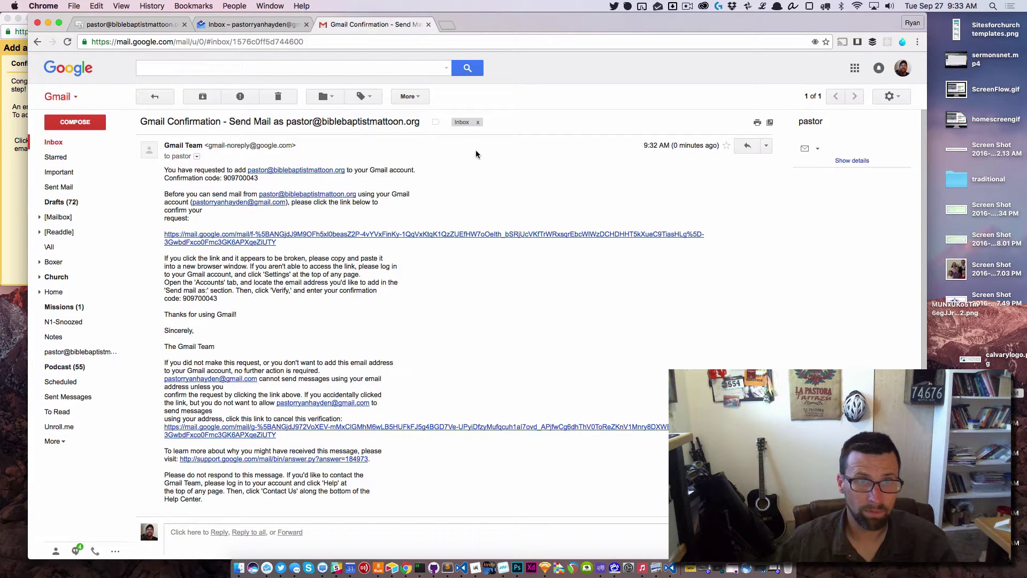
left_click(313, 238)
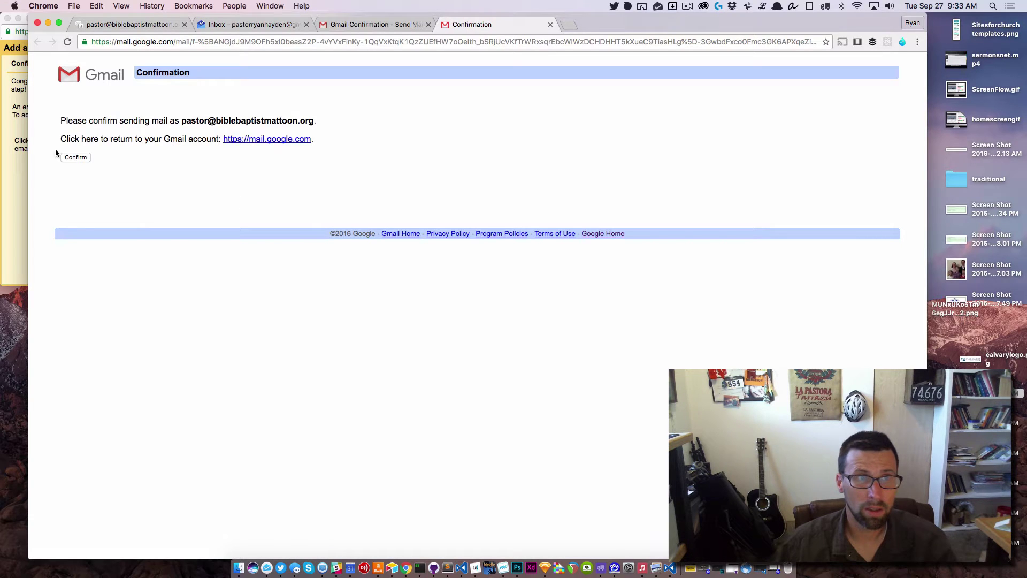
left_click(72, 156)
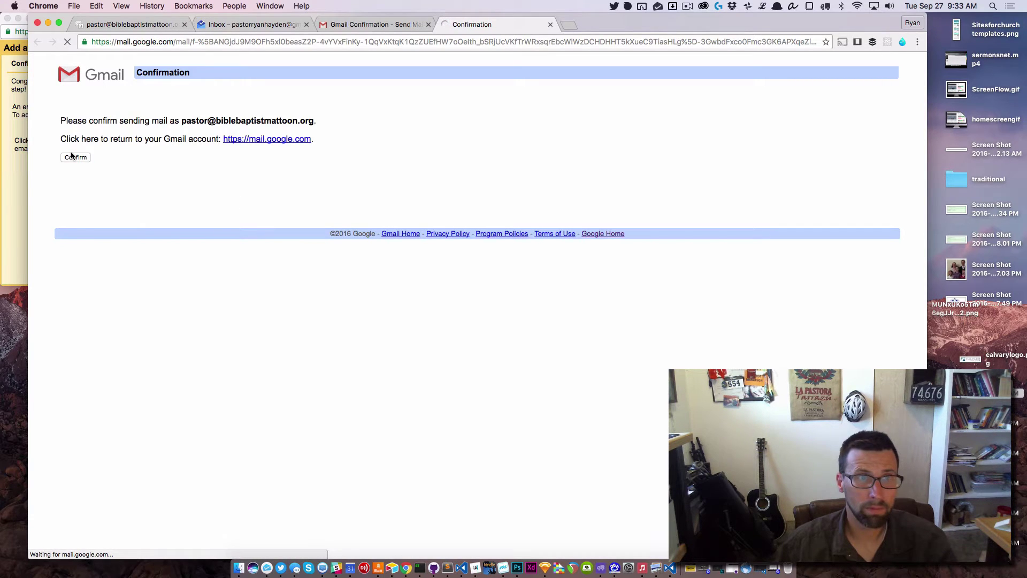